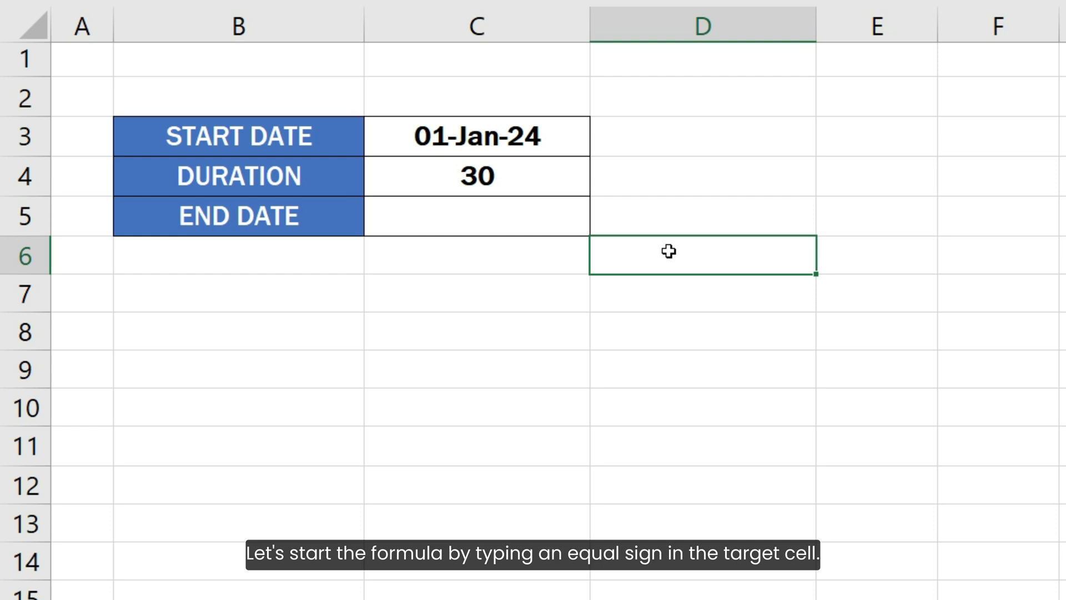
# - Enter a WORKDAY formula in the end date cell using the start date C3 and duration C4: =WORKDAY(C3, C4)
pyautogui.doubleClick(584, 215)
pyautogui.write('=')
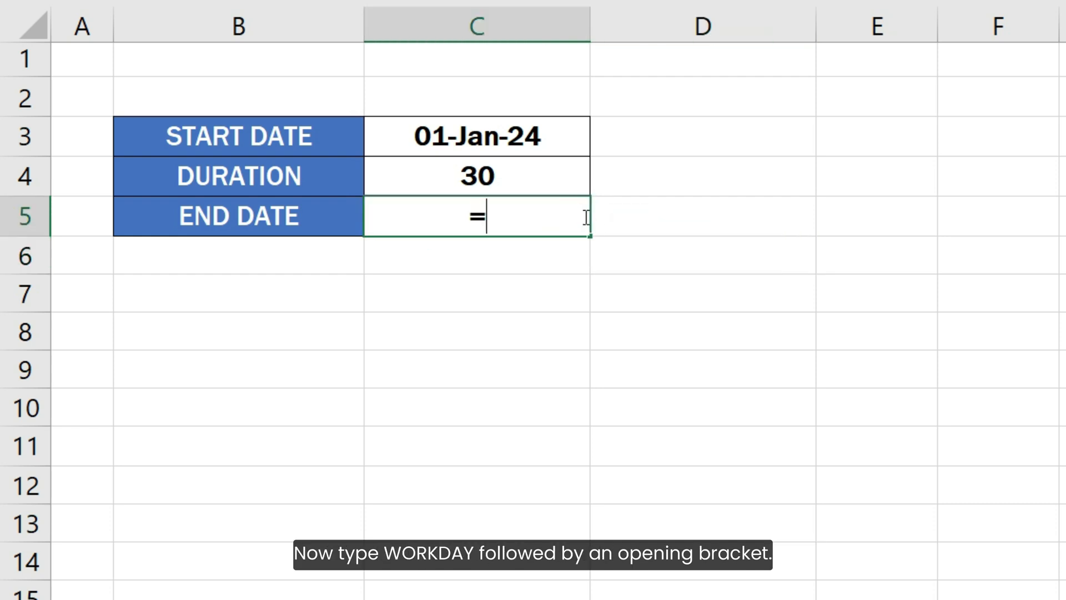
pyautogui.write('WORKDAY')
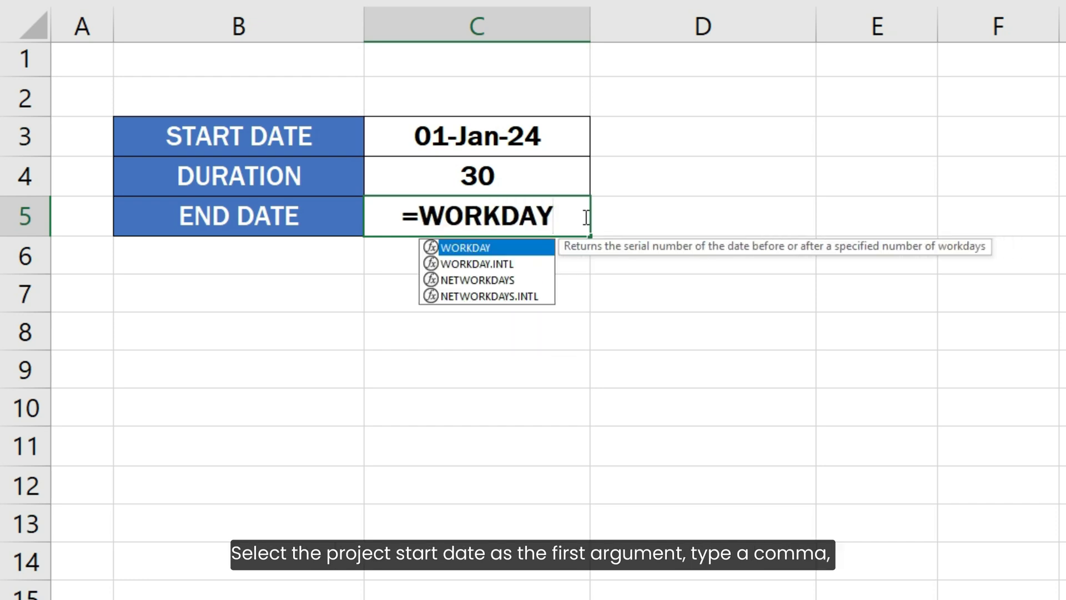
pyautogui.write('(')
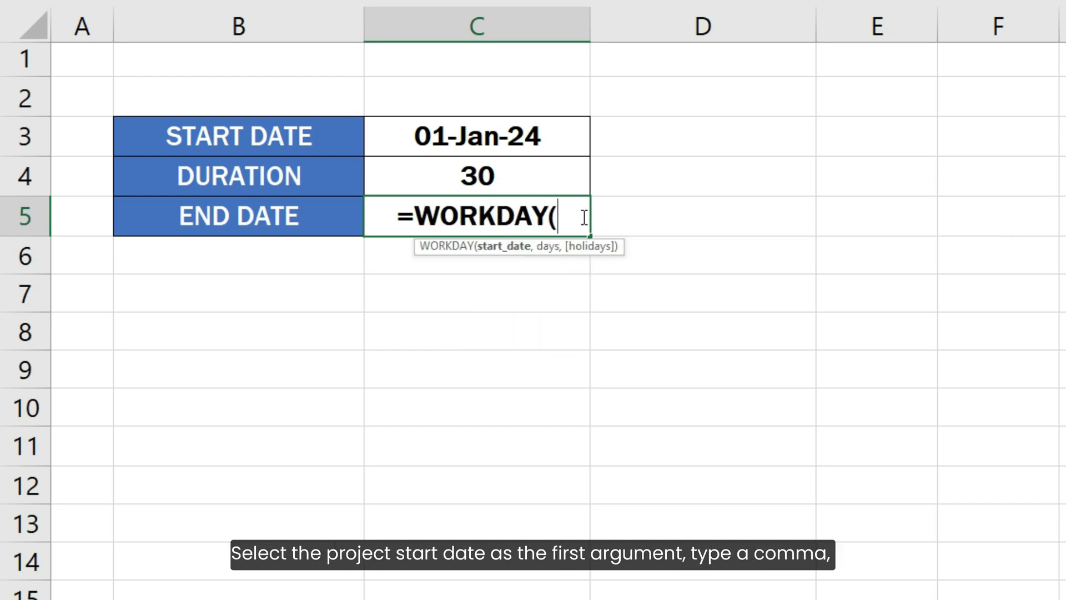
pyautogui.click(547, 139)
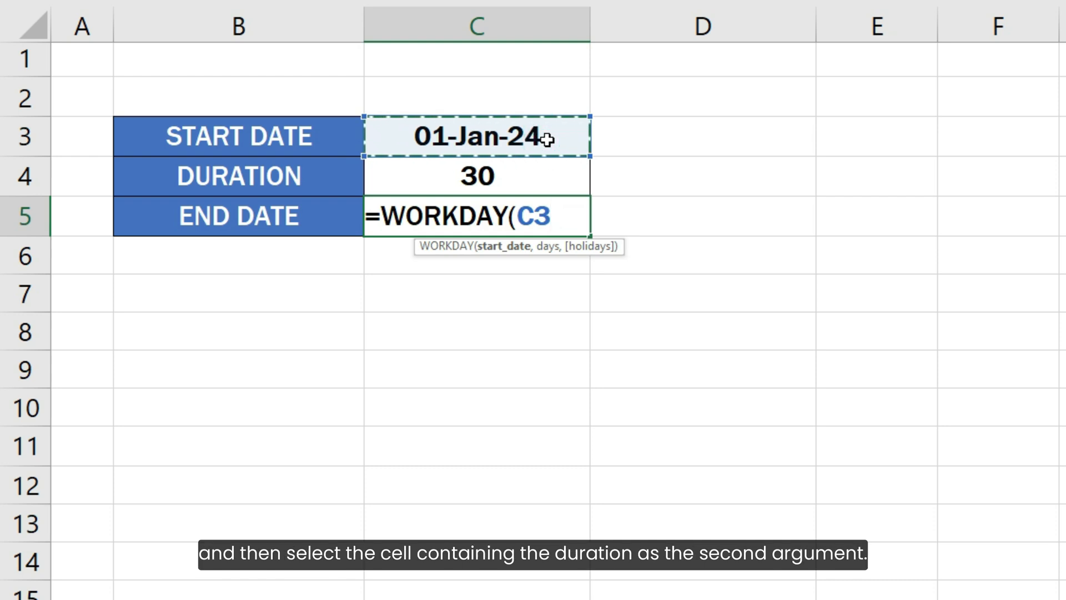
pyautogui.write(',')
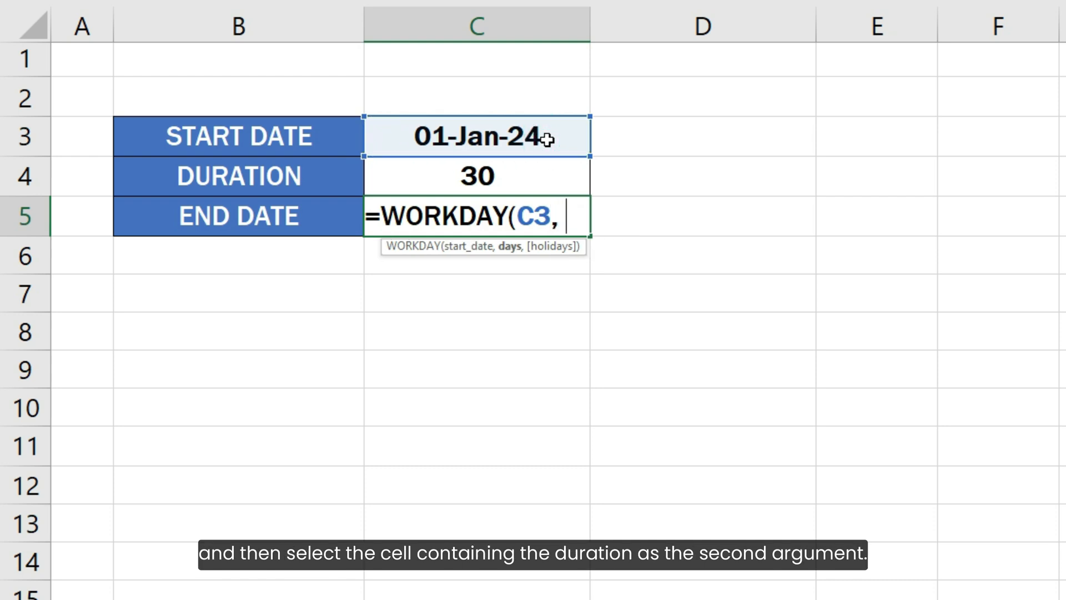
pyautogui.click(542, 177)
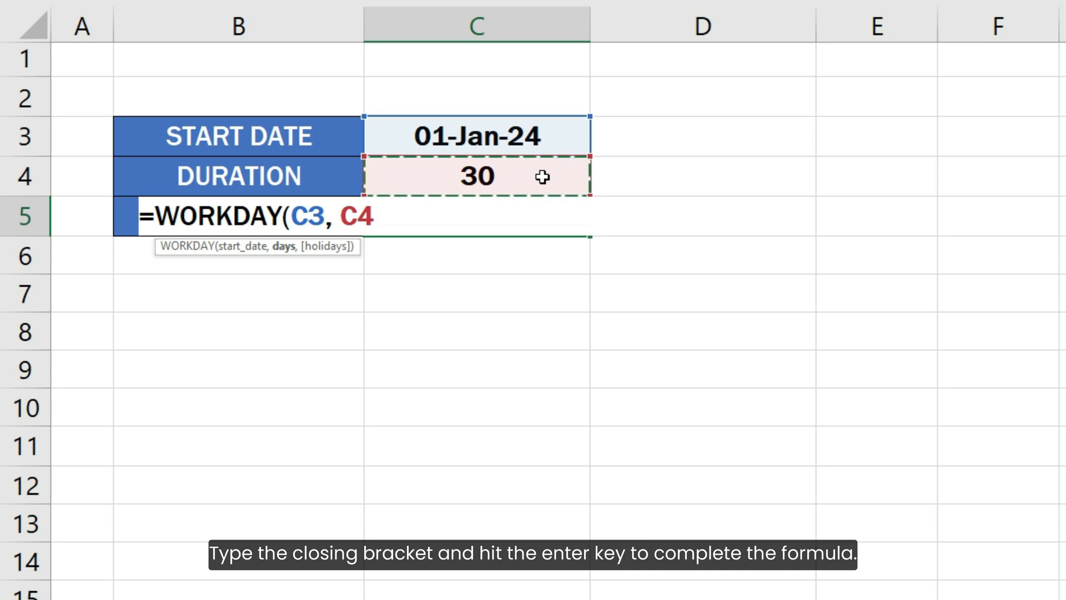
pyautogui.write(')')
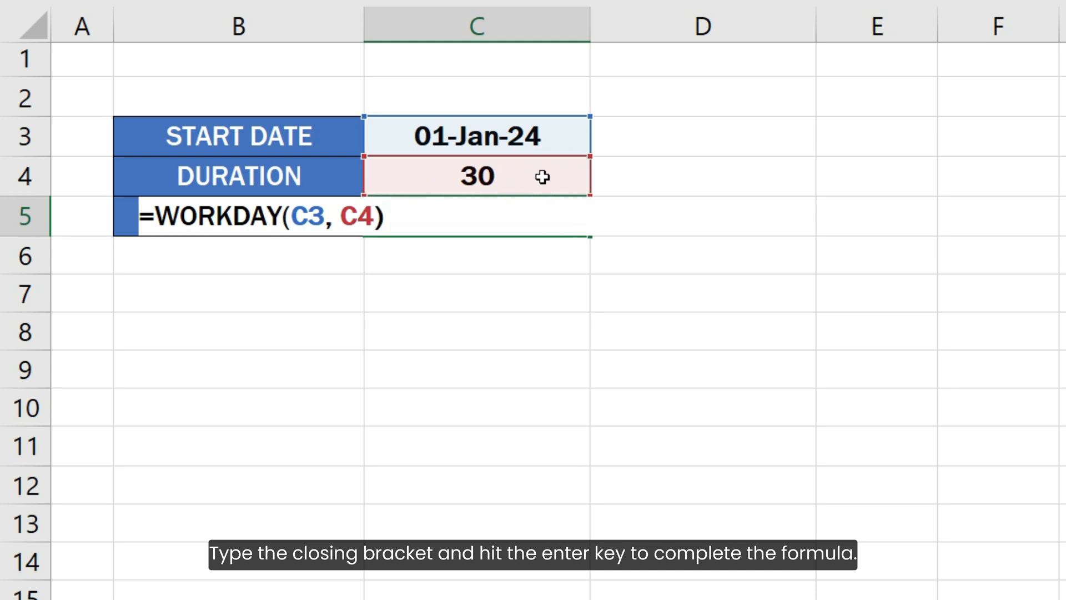
pyautogui.press('Return')
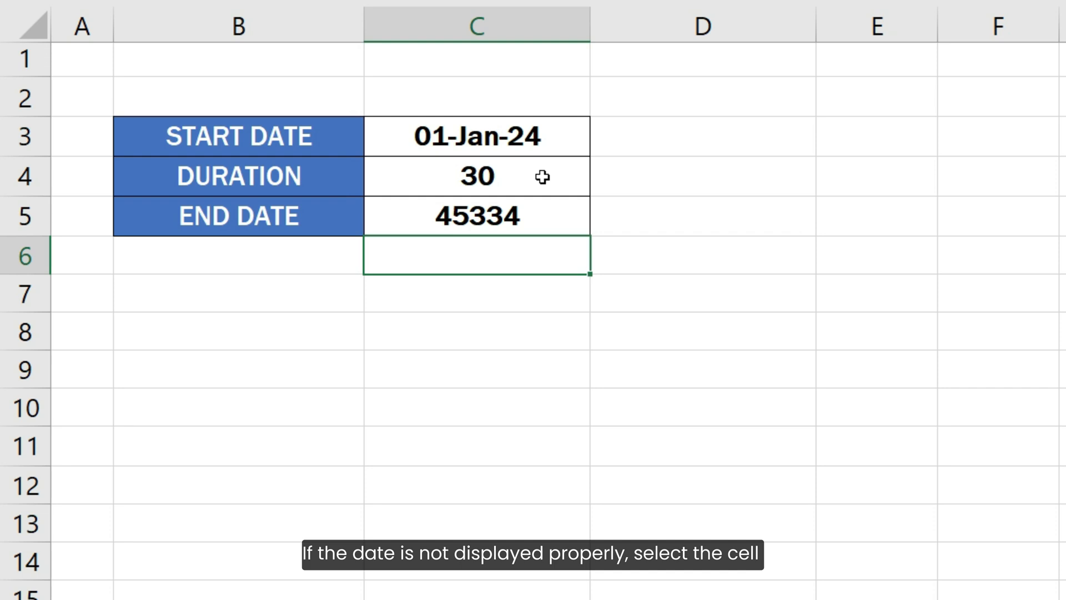
# - Format the end date cell with the custom number format dd-mmm-yyyy
pyautogui.click(543, 217)
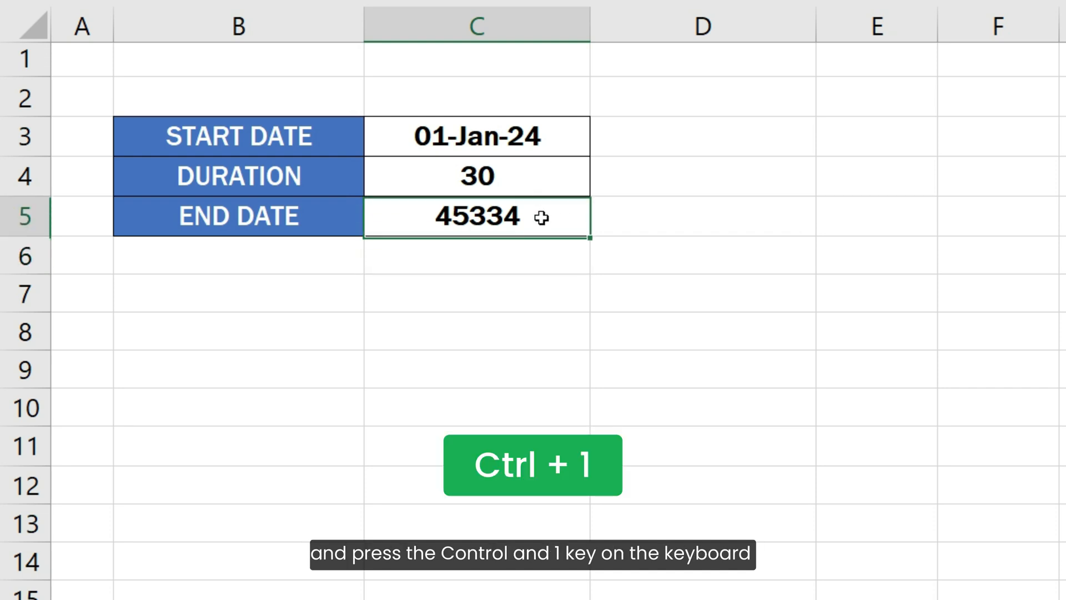
pyautogui.hotkey('ctrl', '1')
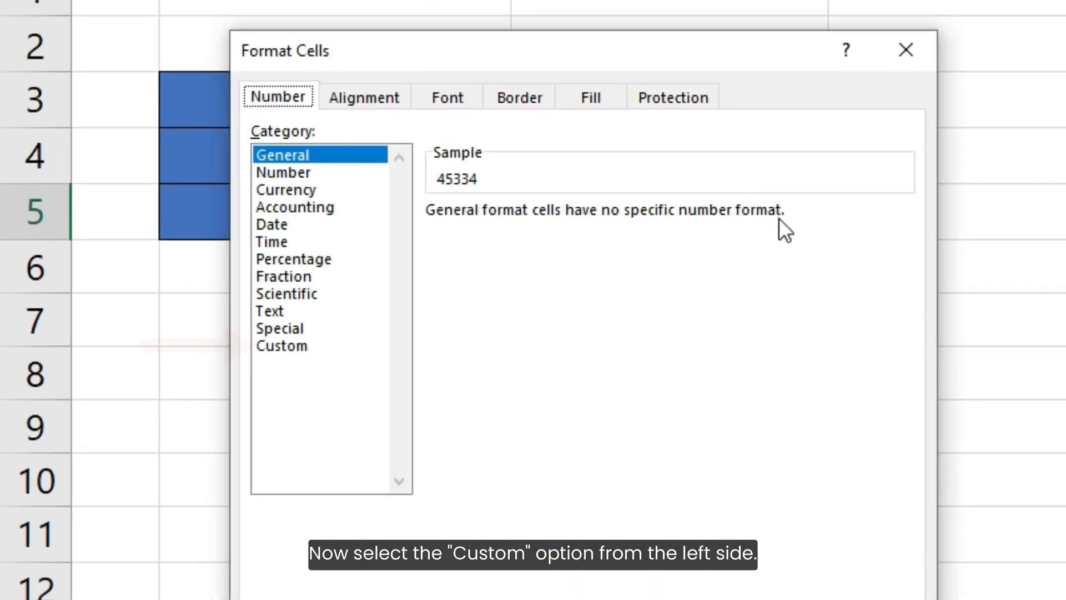
pyautogui.click(283, 345)
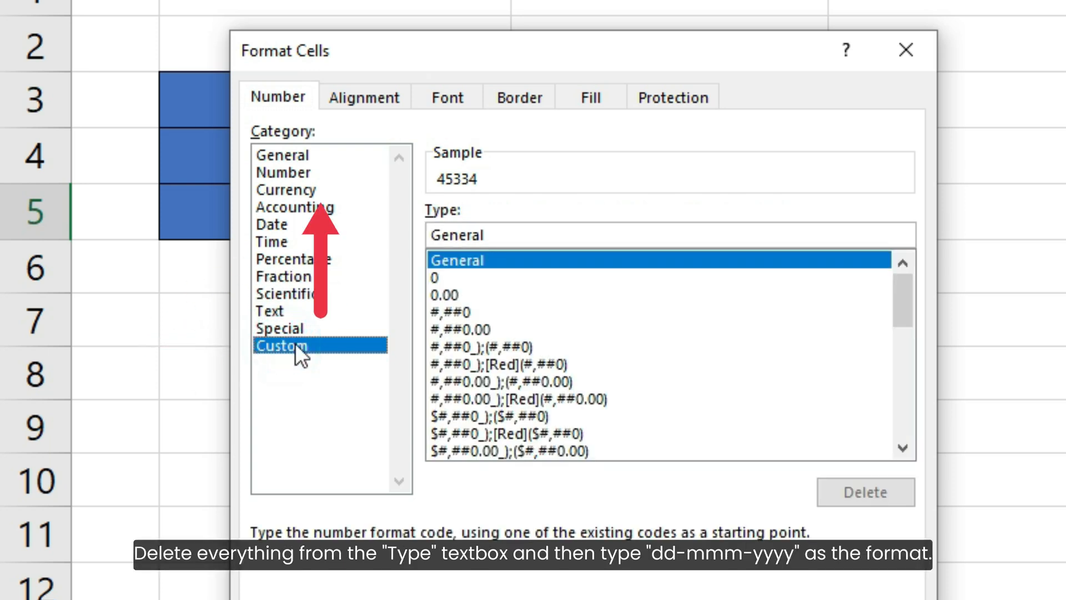
pyautogui.doubleClick(502, 233)
pyautogui.press('BackSpace')
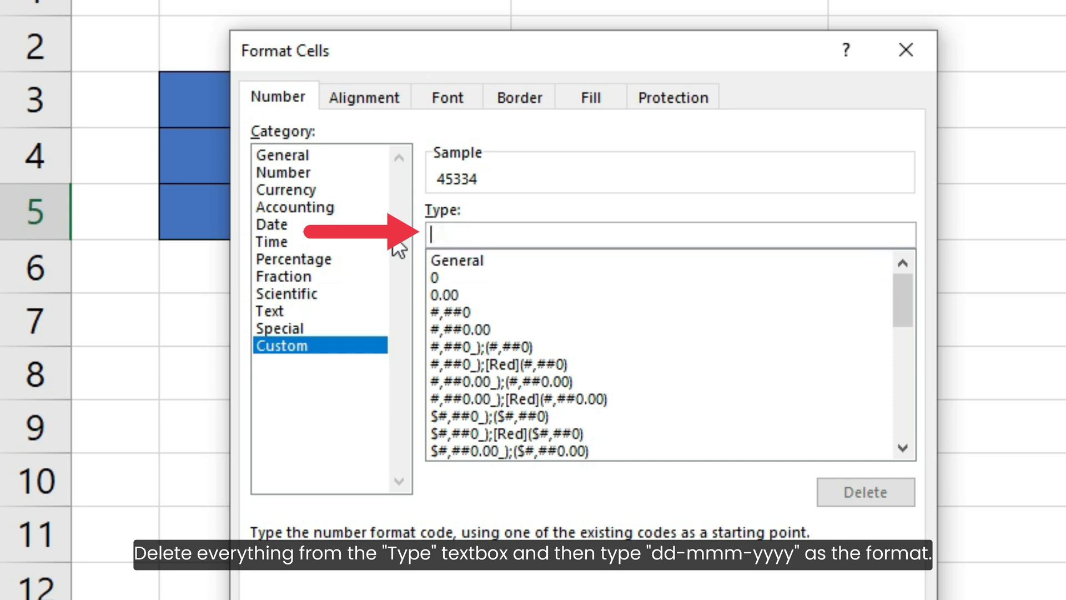
pyautogui.write('dd-m')
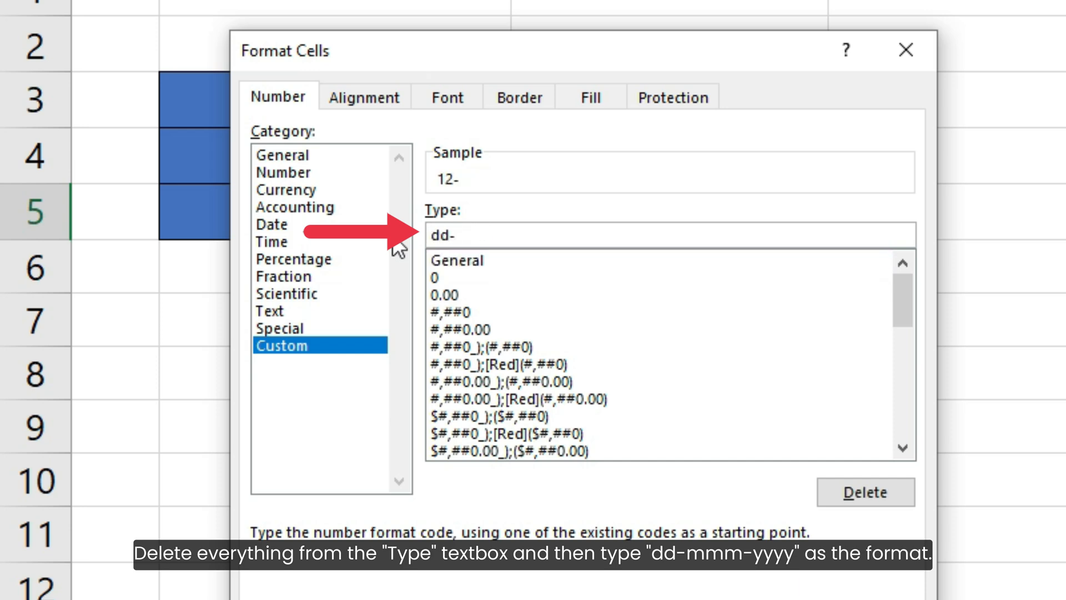
pyautogui.write('mm-yyyy')
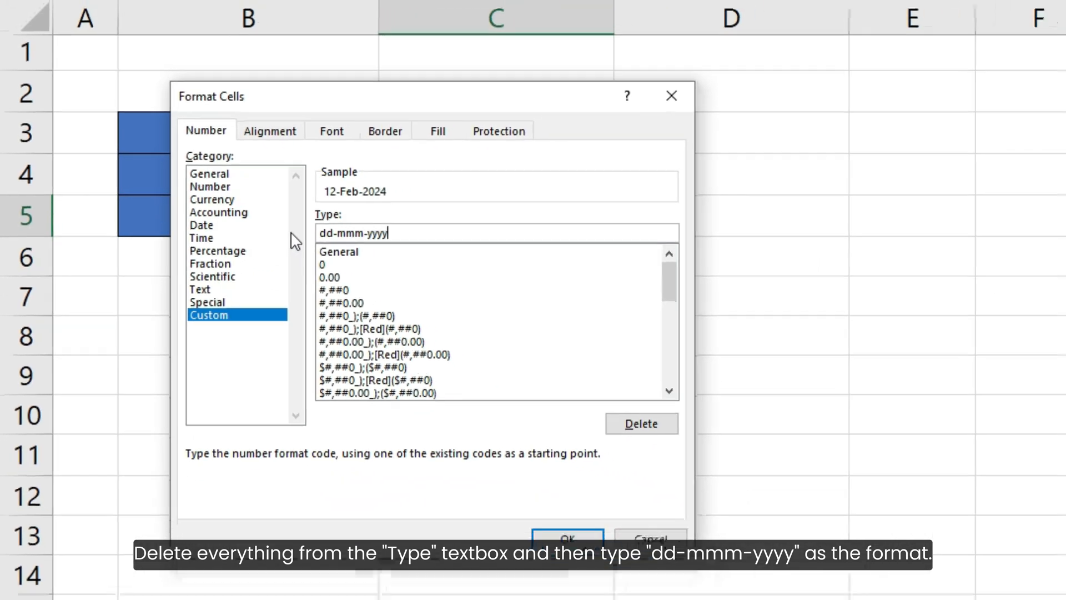
pyautogui.click(567, 538)
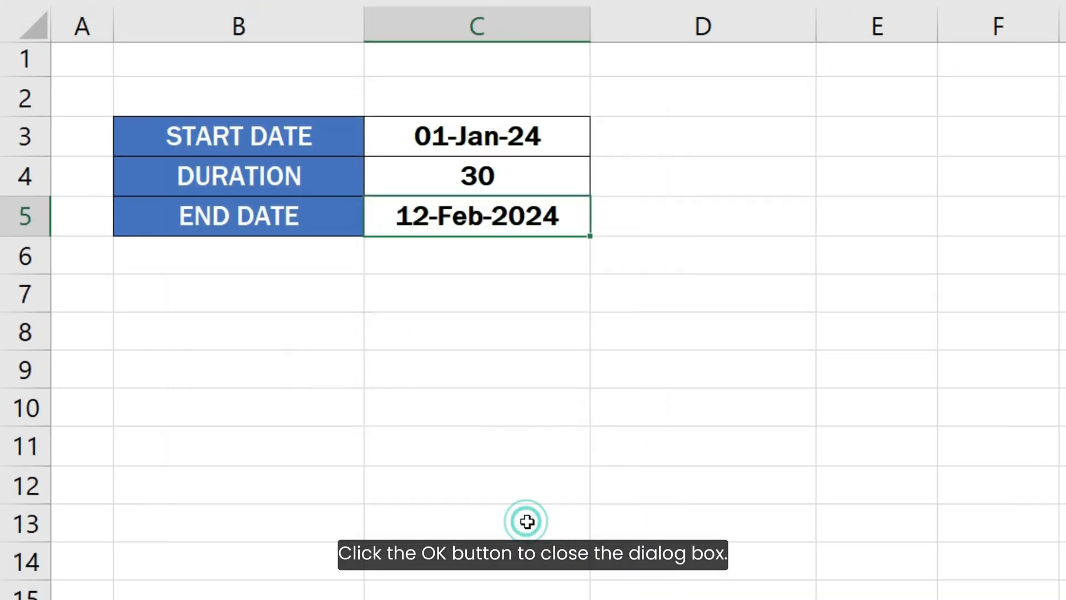
pyautogui.click(614, 263)
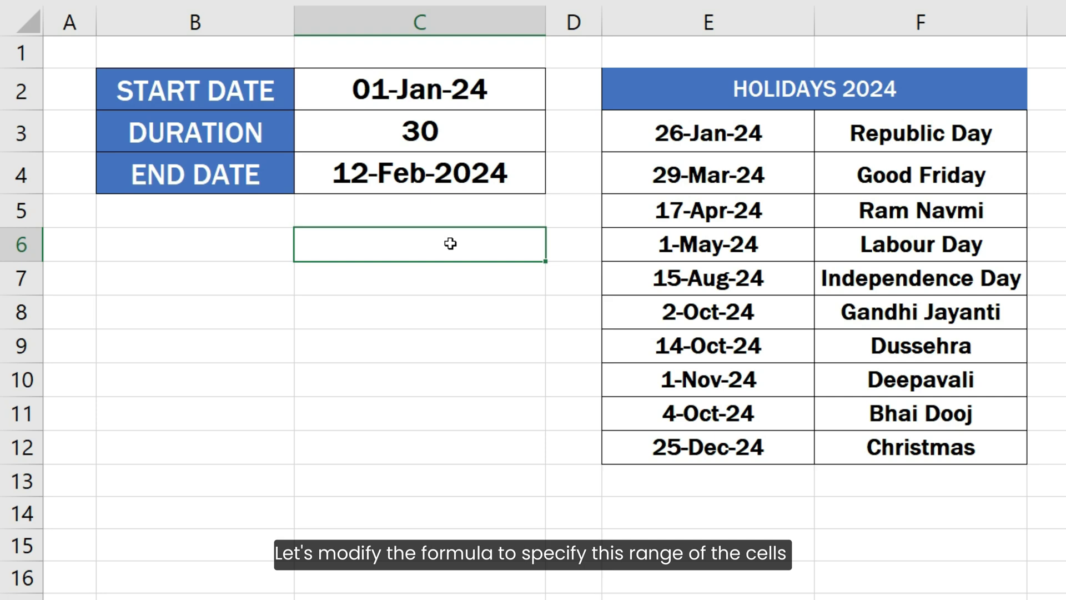
# - Edit the end date formula to add the holiday dates E3:E12 as the third argument
pyautogui.doubleClick(466, 175)
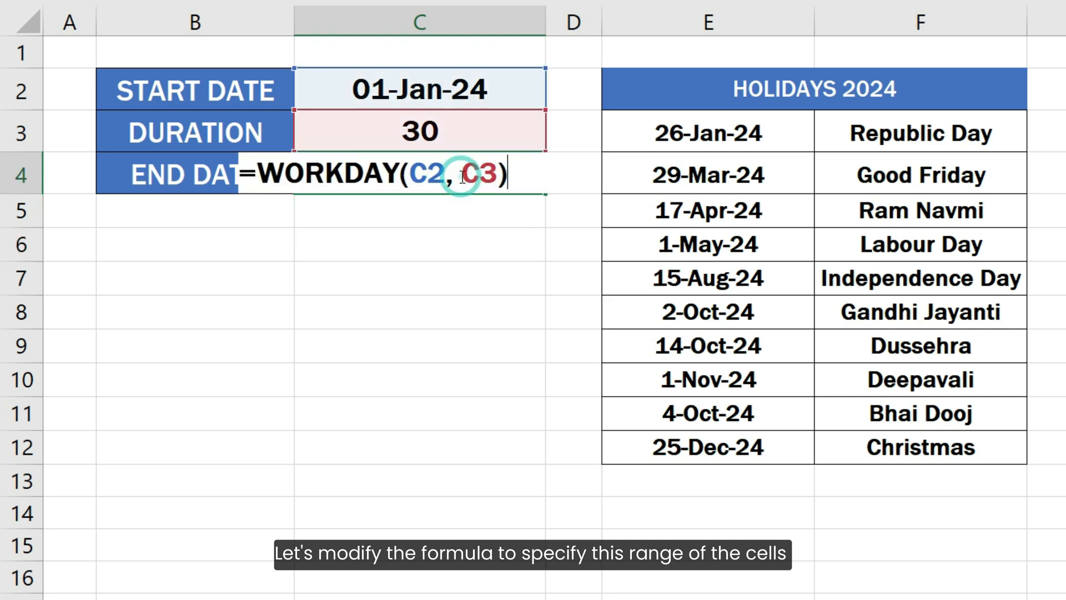
pyautogui.click(498, 174)
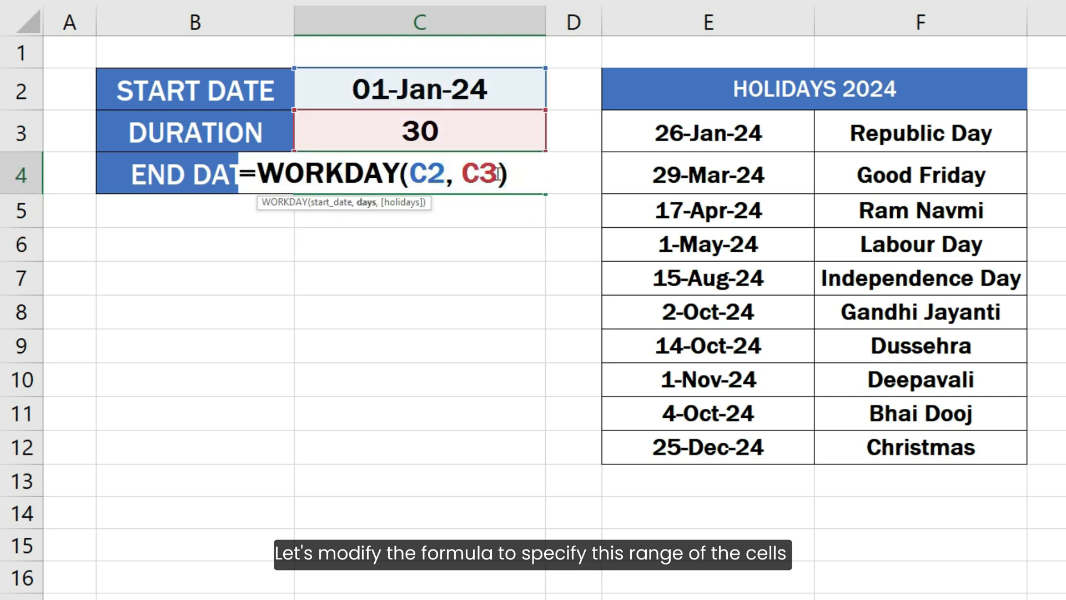
pyautogui.write(',')
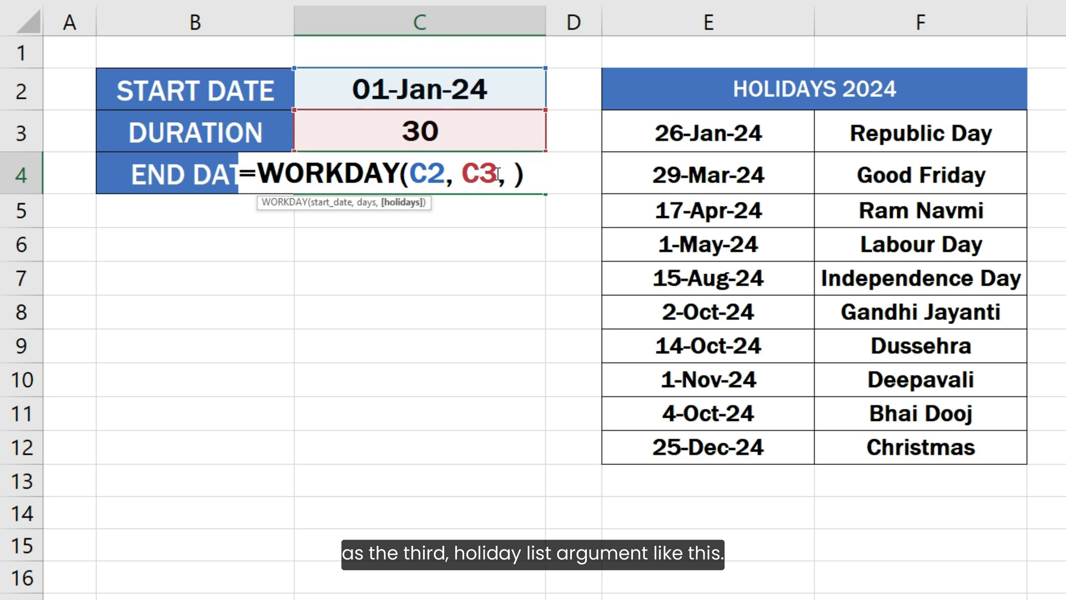
pyautogui.moveTo(639, 136); pyautogui.dragTo(688, 447)
pyautogui.click(448, 173)
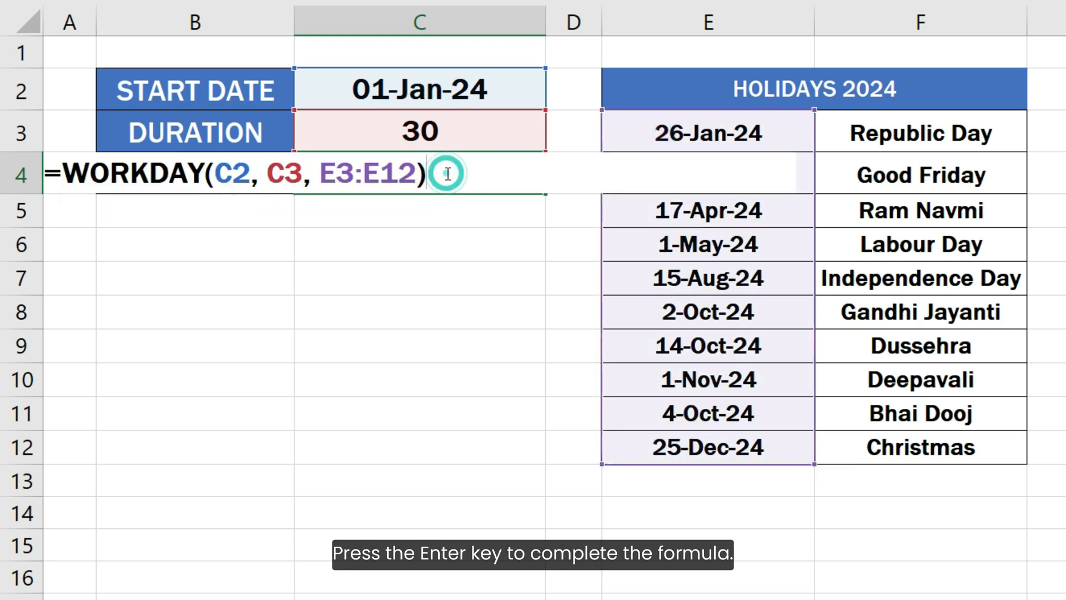
pyautogui.press('Return')
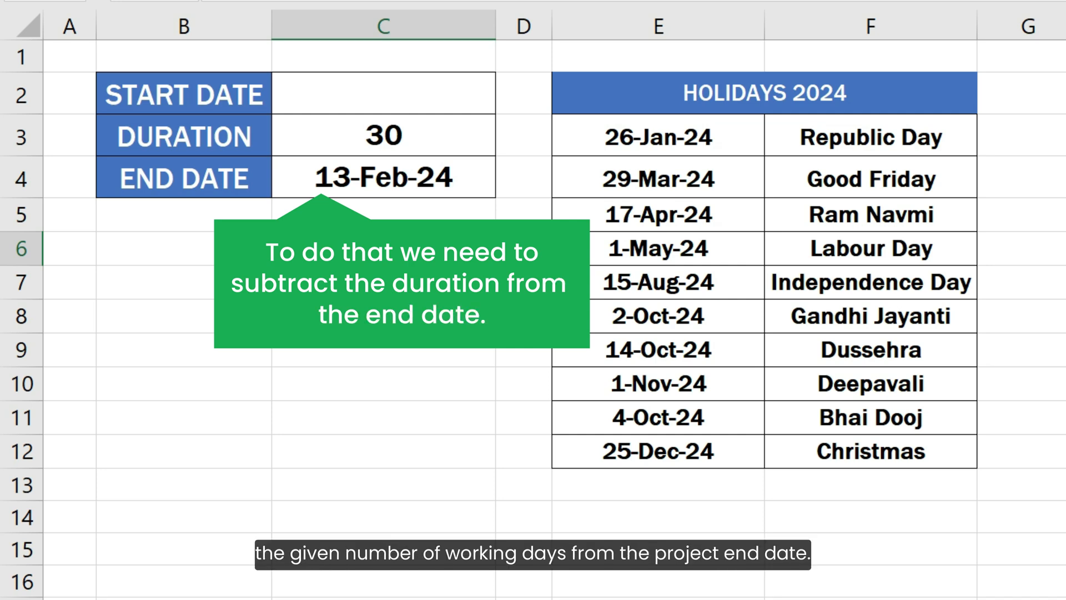
# - Calculate the start date with =WORKDAY(C4, -C3, E3:E12), subtracting the duration from the end date and excluding holidays
pyautogui.click(362, 79)
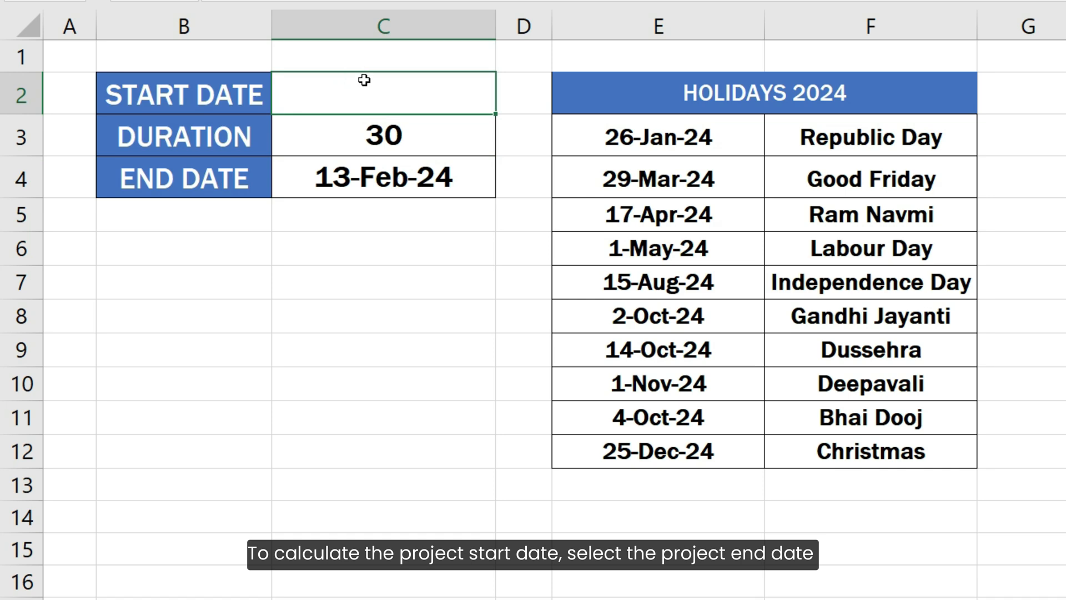
pyautogui.write('=WORKDAY(')
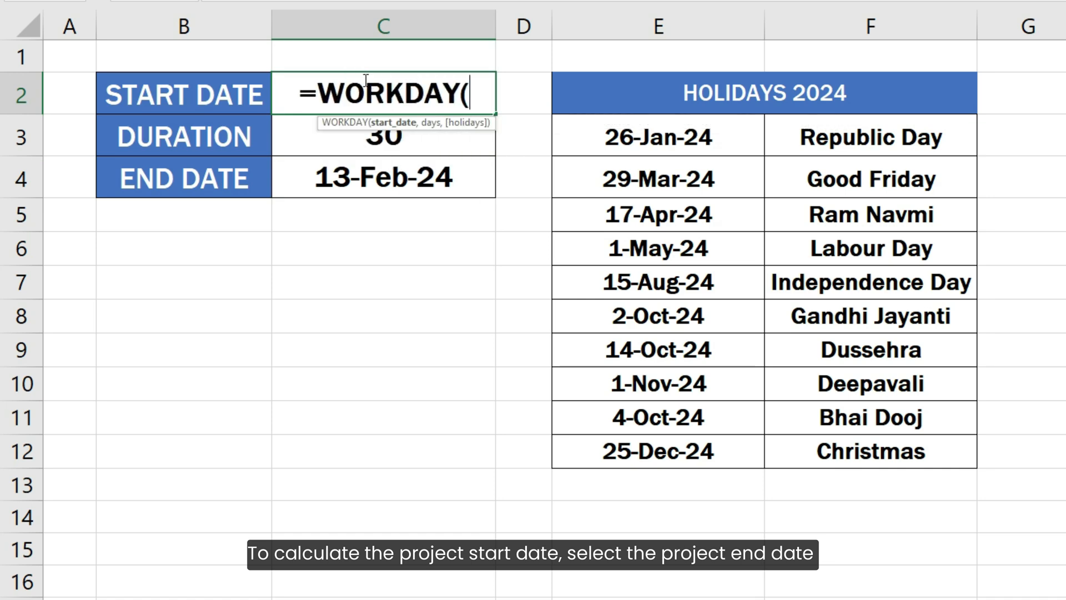
pyautogui.click(371, 178)
pyautogui.write(',')
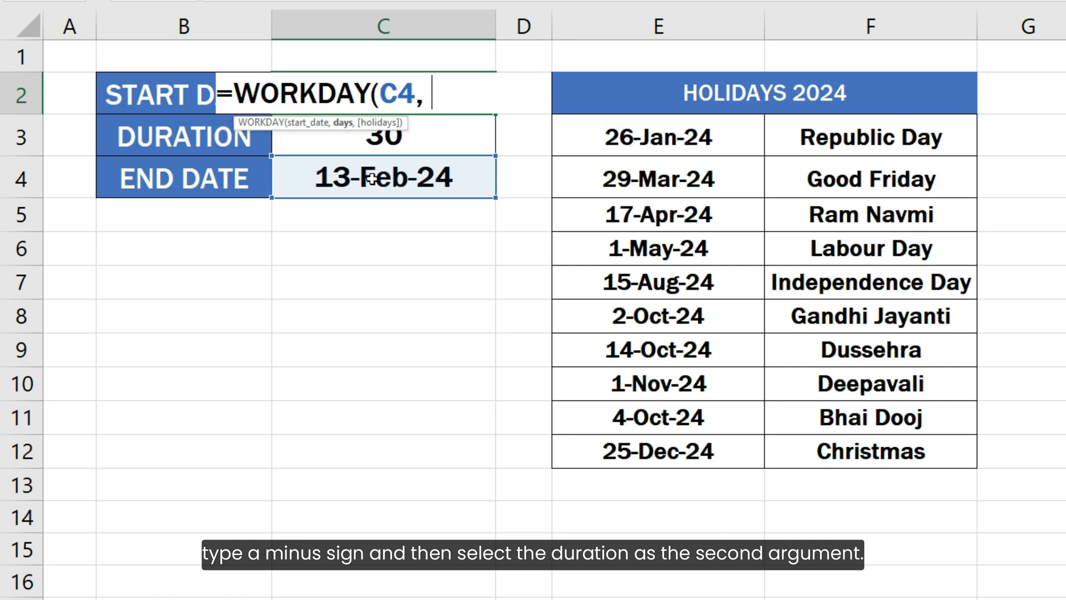
pyautogui.write('-')
pyautogui.click(376, 146)
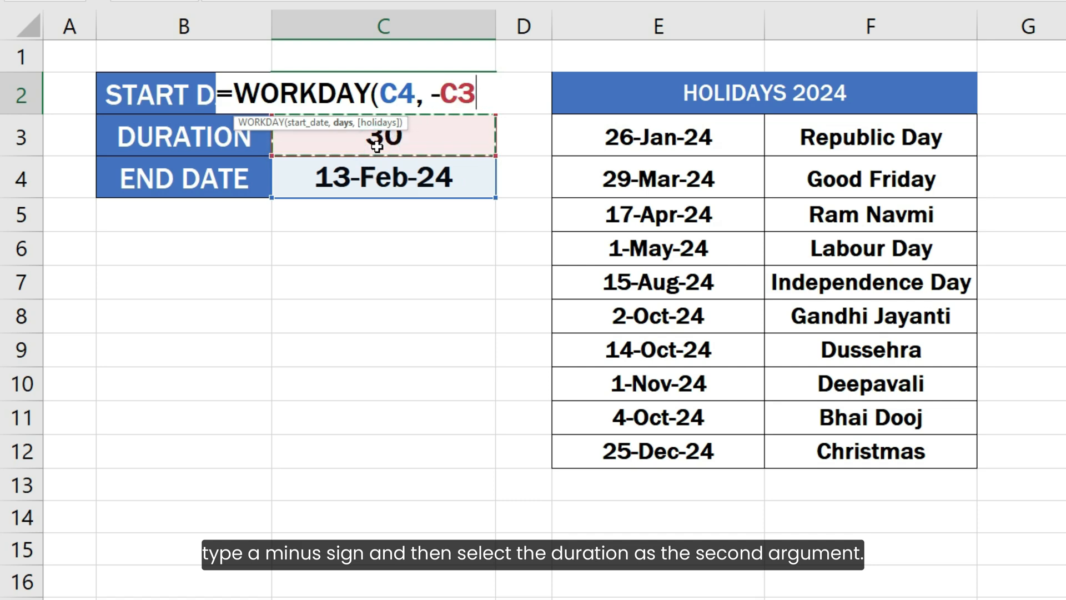
pyautogui.write(',')
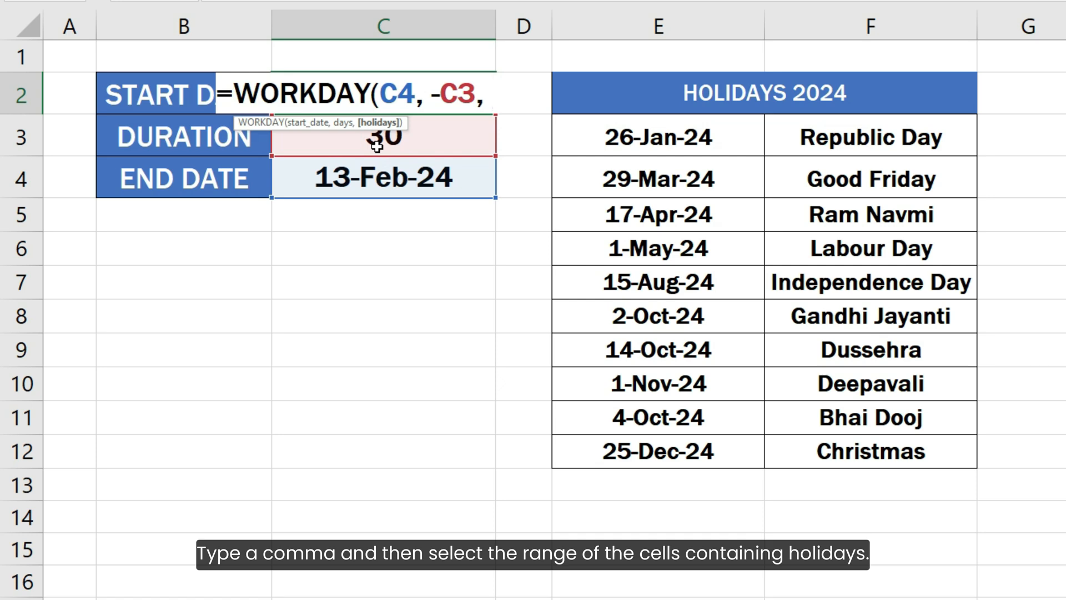
pyautogui.moveTo(677, 124); pyautogui.dragTo(684, 441)
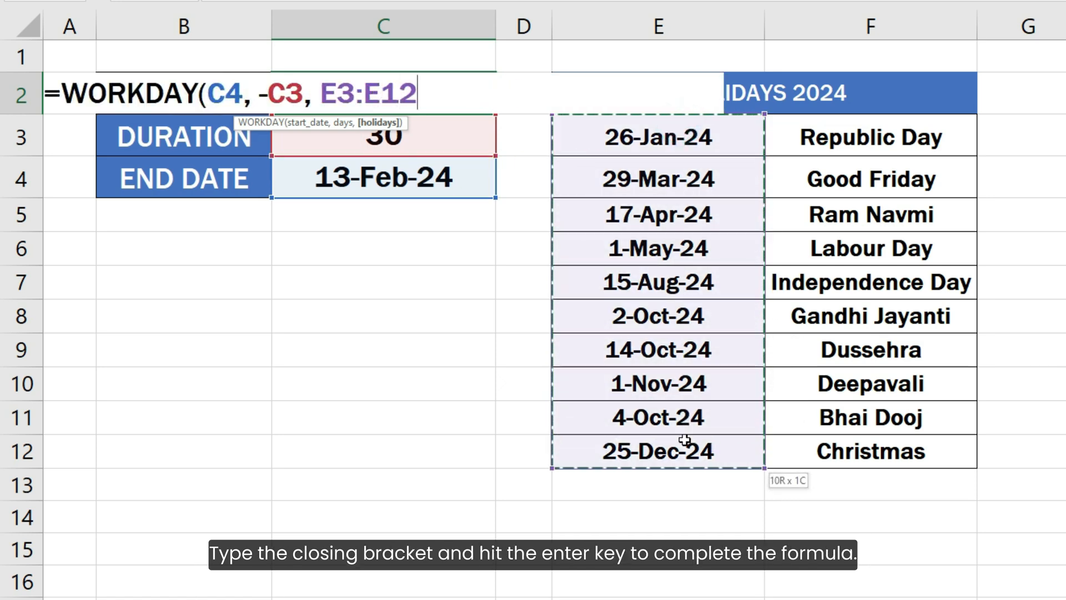
pyautogui.write(')')
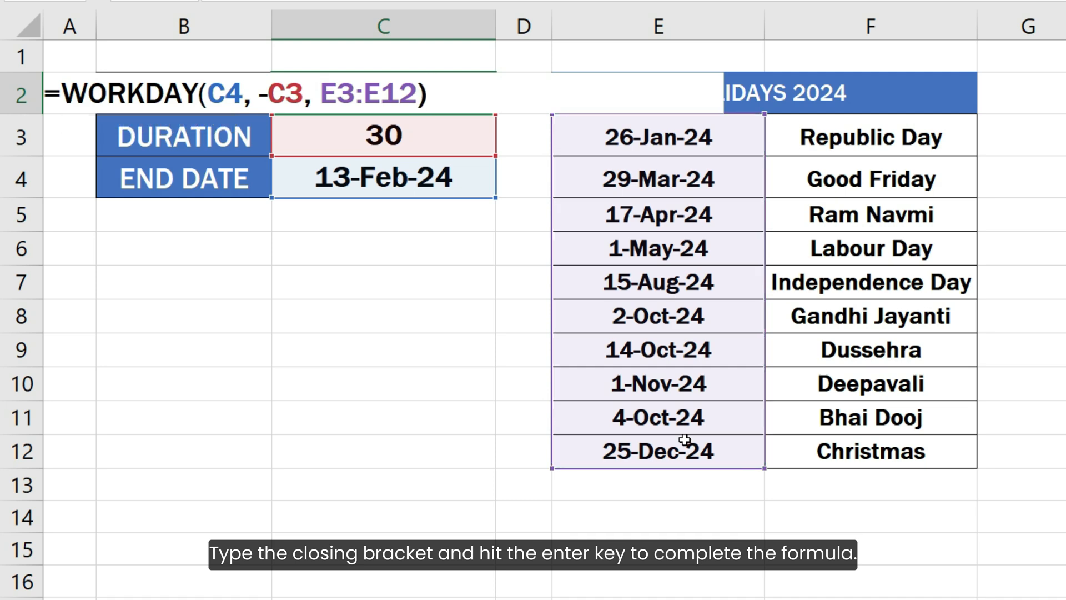
pyautogui.press('Return')
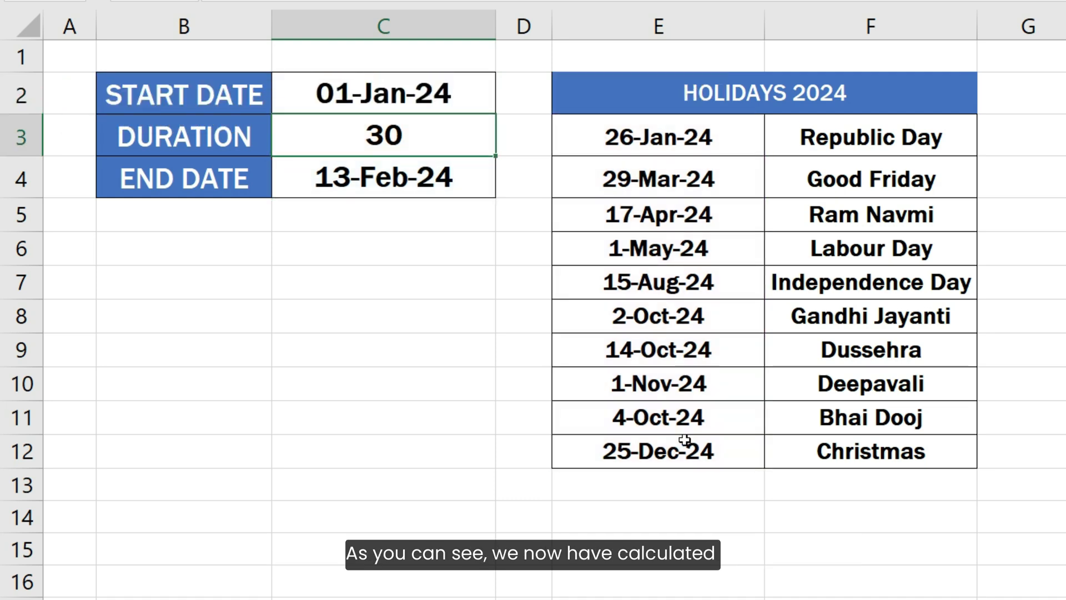